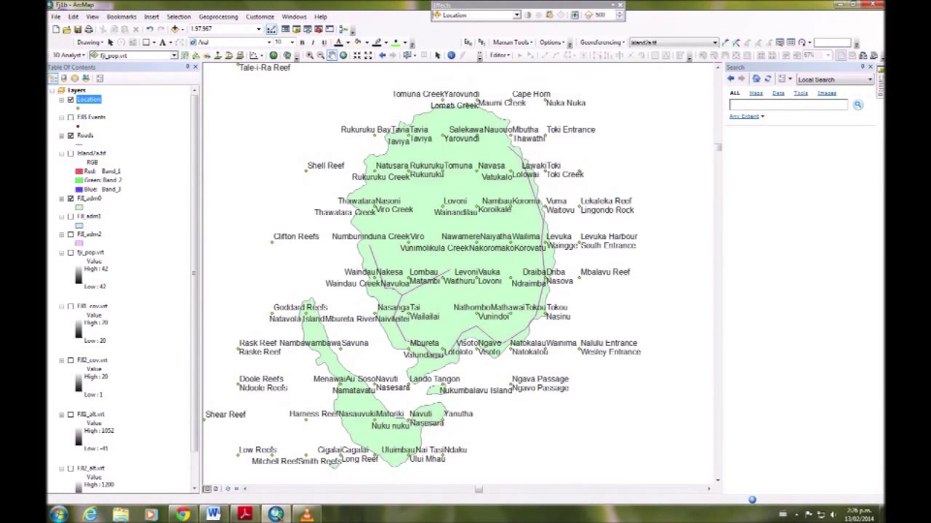
Hide the Location and FJI_adm0 layers so that FJI_adm2 is the displayed boundary layer
click(70, 99)
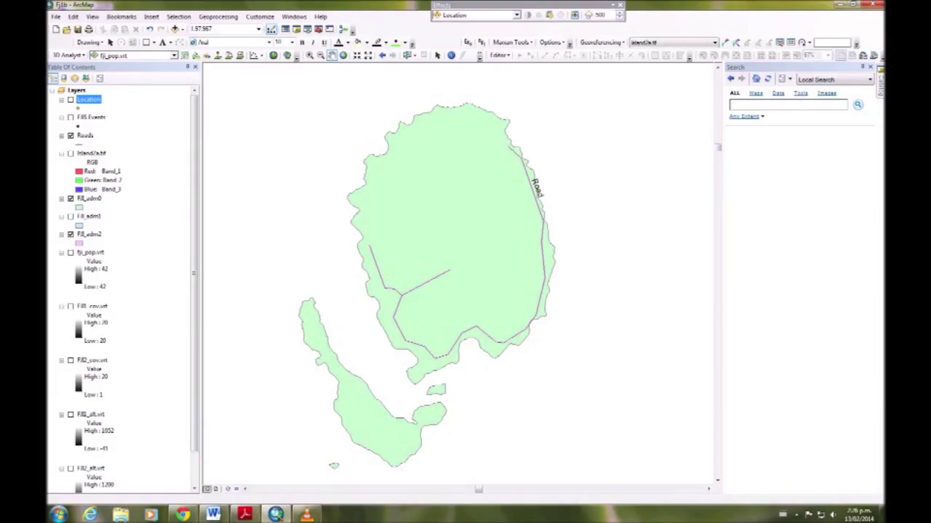
click(71, 198)
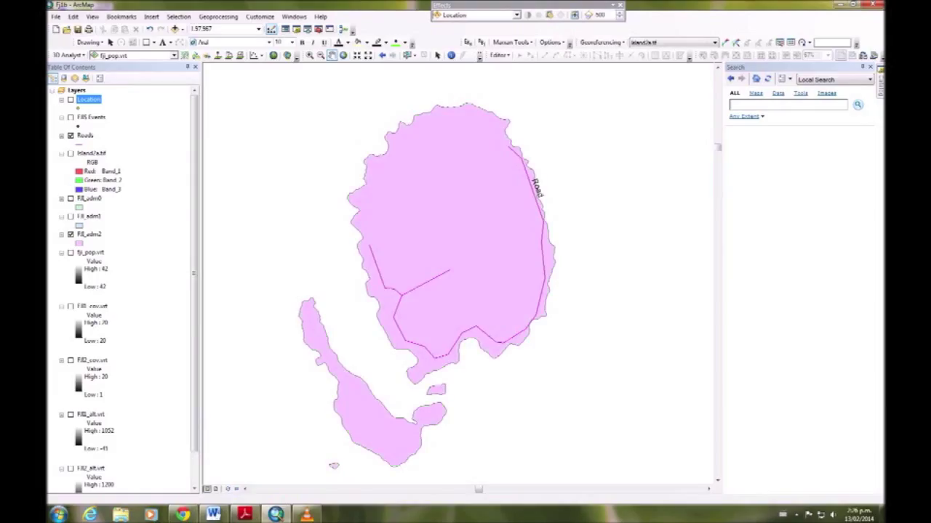
Symbolize the FJI_adm2 layer by unique values of NAME_2, excluding the all-other-values class and adding every value
click(90, 235)
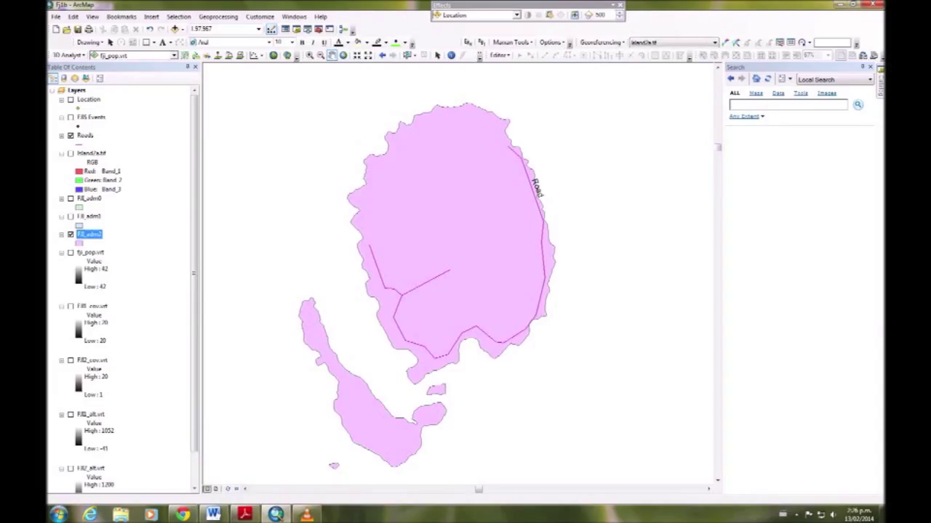
right_click(90, 234)
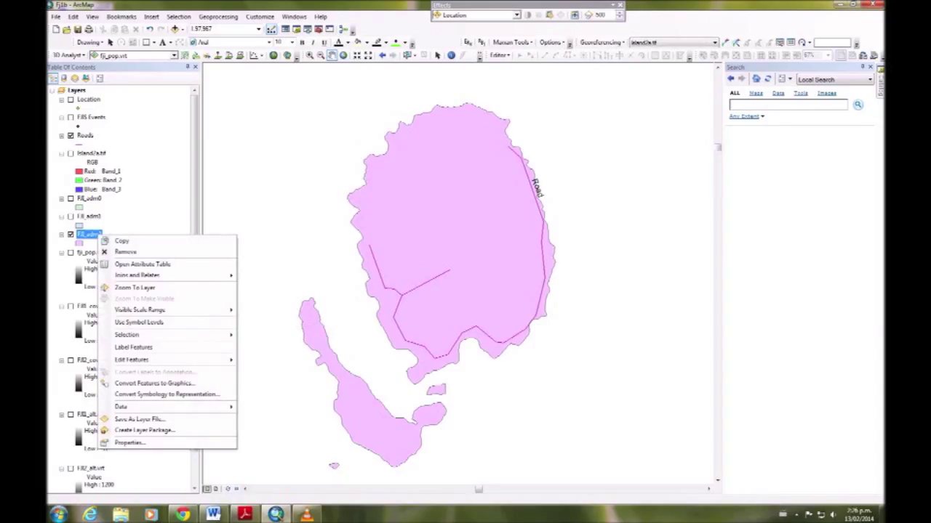
click(130, 443)
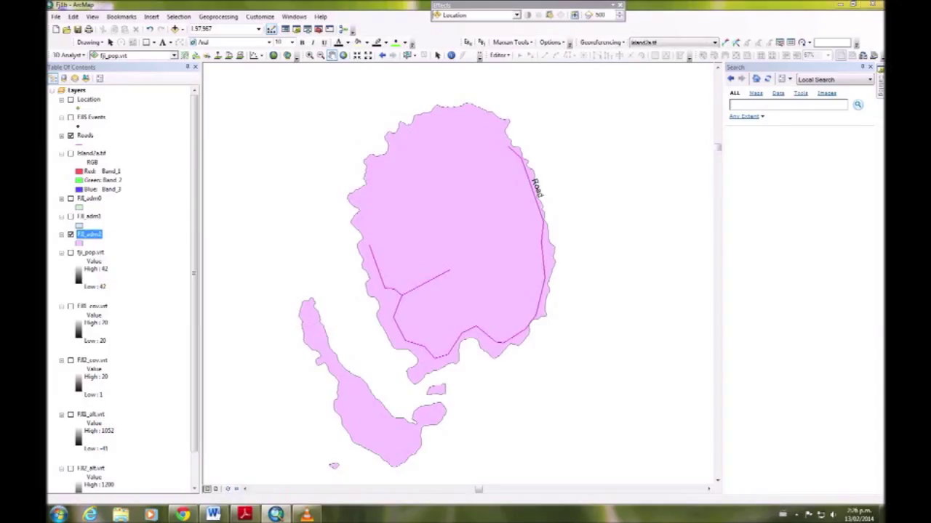
click(420, 144)
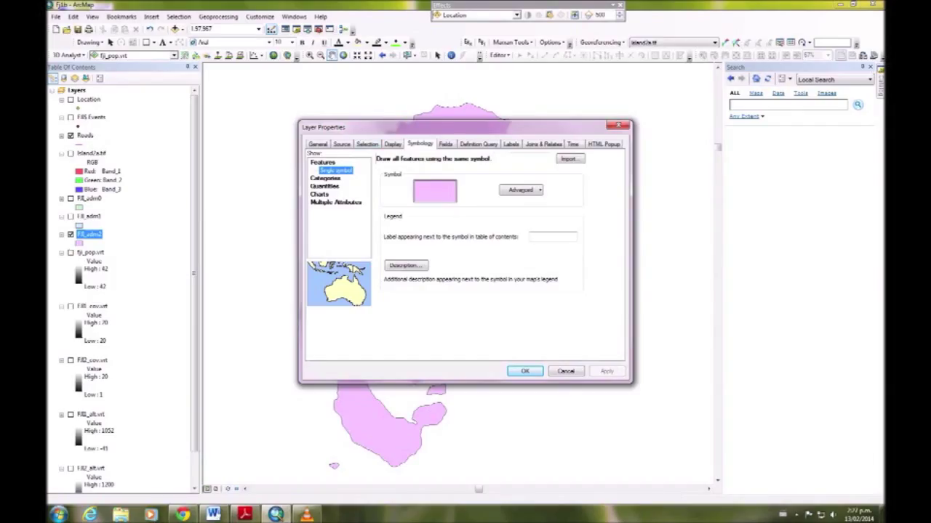
click(325, 178)
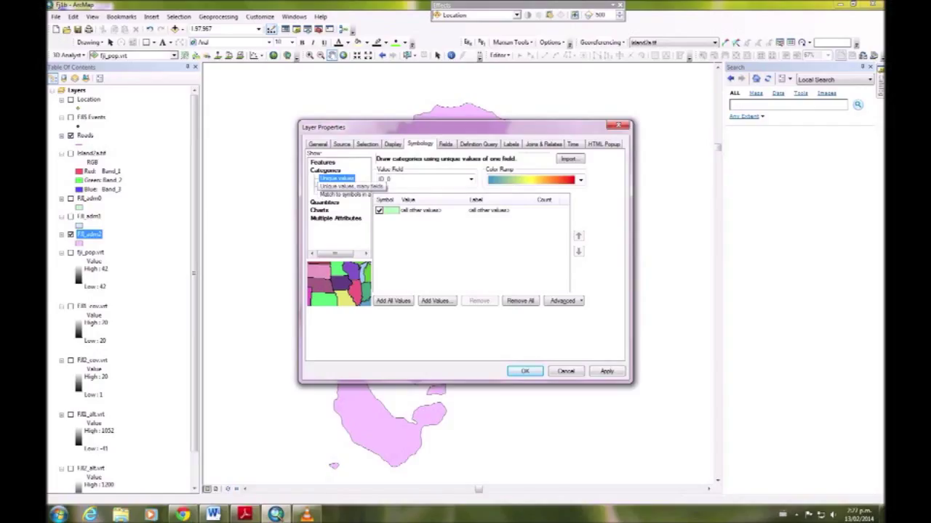
click(341, 187)
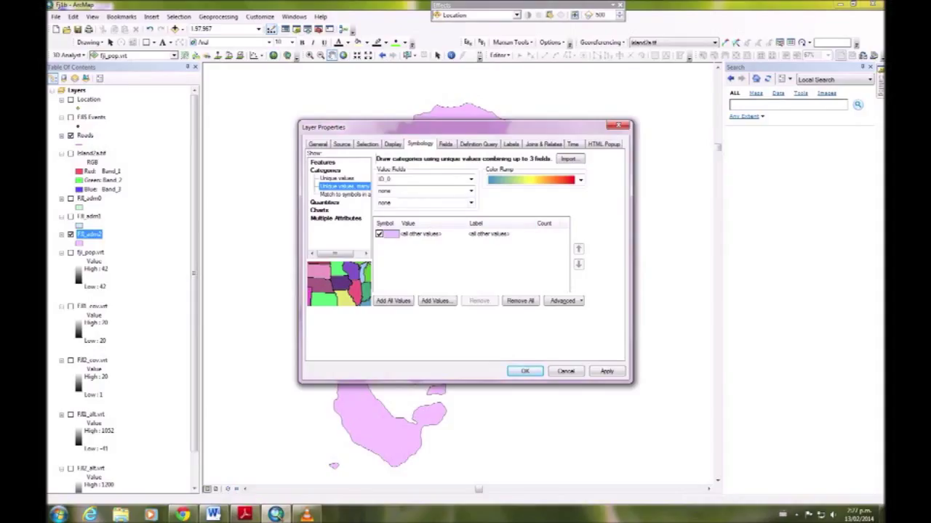
click(337, 179)
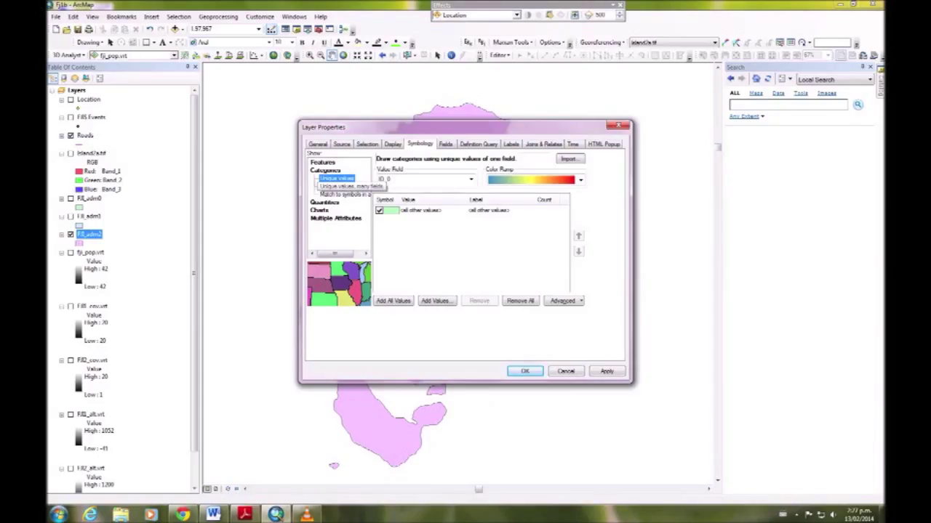
click(470, 180)
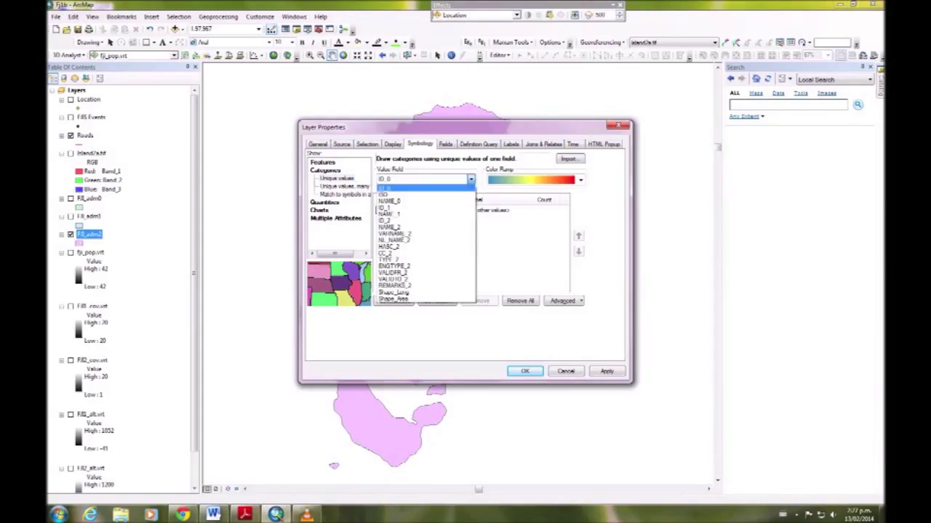
click(390, 228)
click(379, 210)
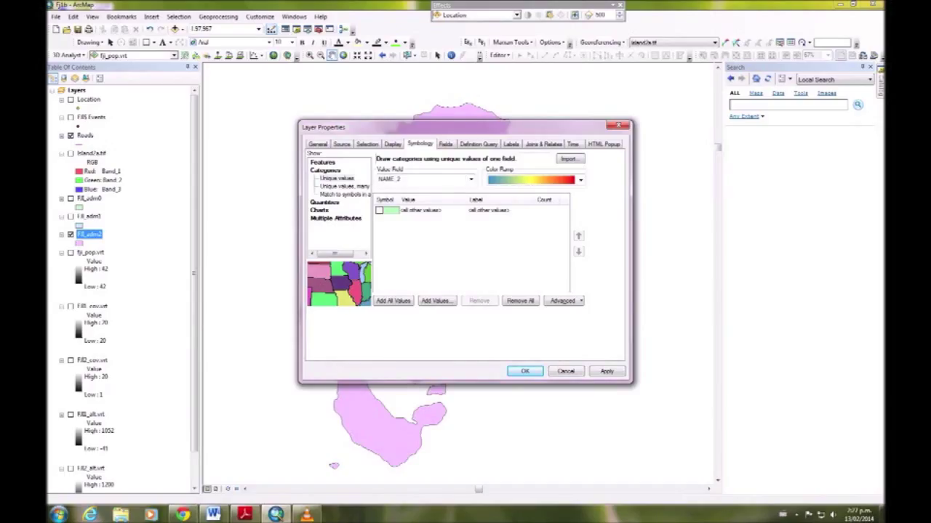
click(393, 301)
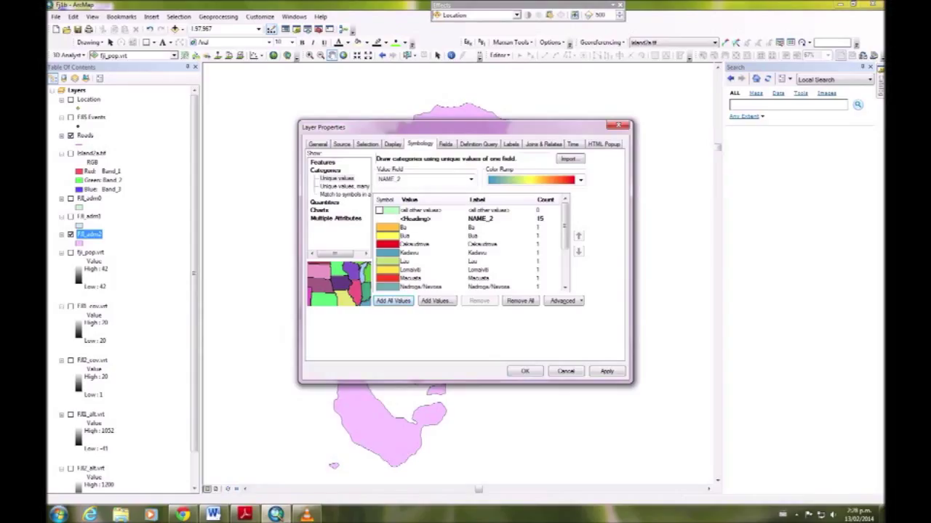
Relabel the NAME_2 heading as Territory and accept the layer's symbology
click(480, 218)
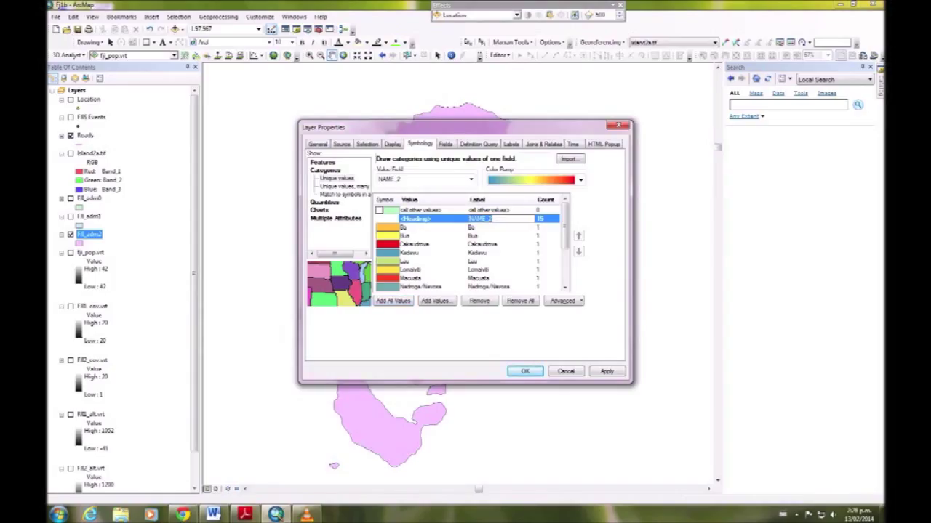
text(Territory)
click(525, 370)
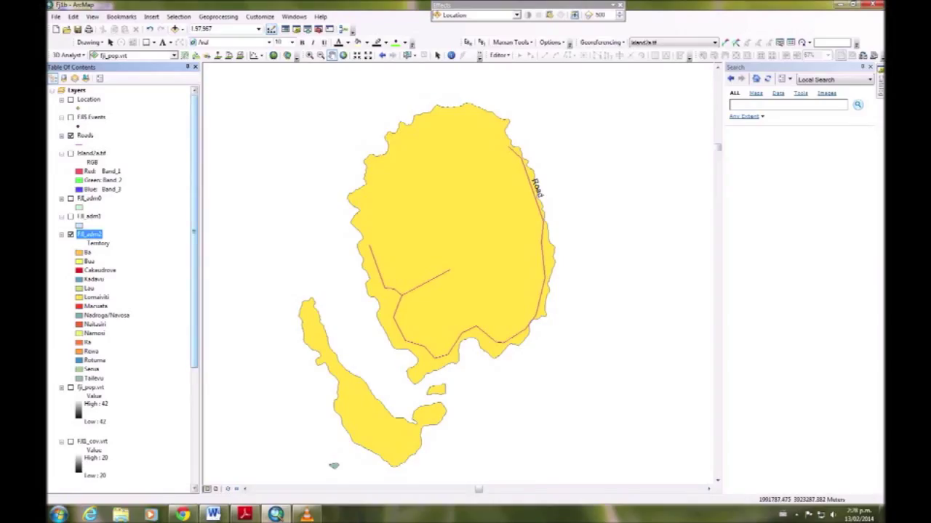
Frame the whole main island and its surrounding islands at 1:1,000,000 and switch to the page layout
scroll(410, 377, down, 3)
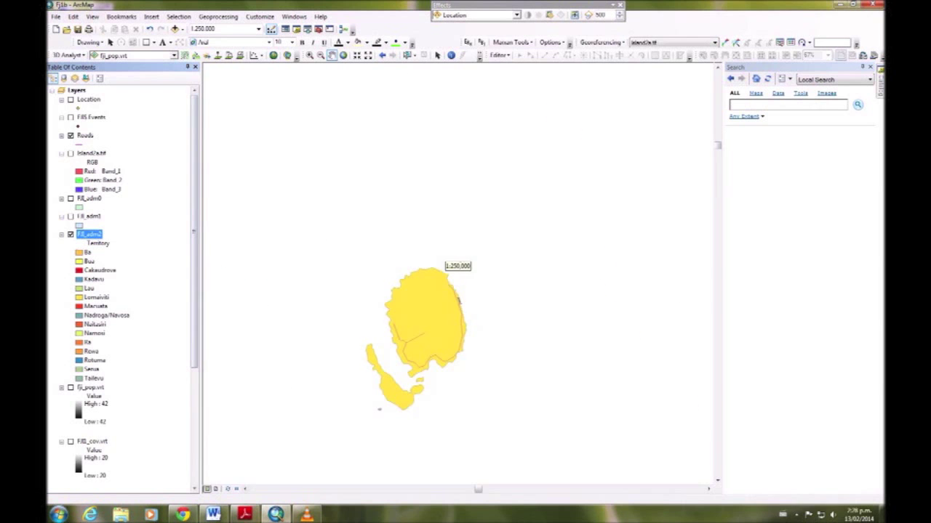
drag(236, 389, 318, 320)
scroll(458, 291, down, 3)
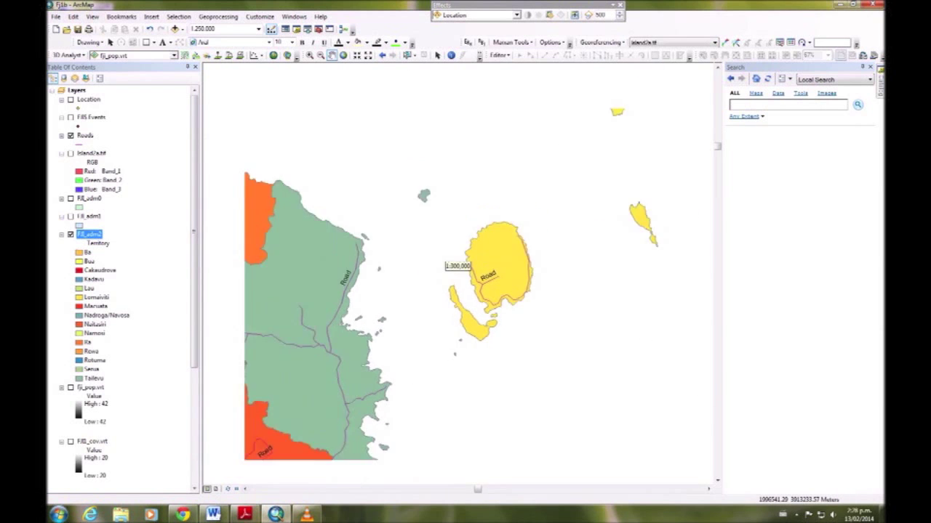
drag(351, 356, 571, 281)
scroll(475, 337, down, 1)
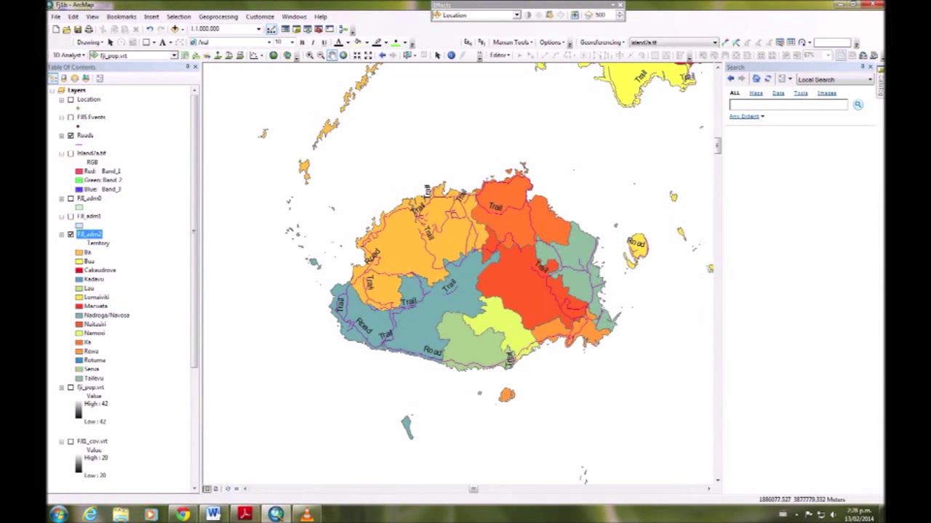
drag(424, 338, 411, 331)
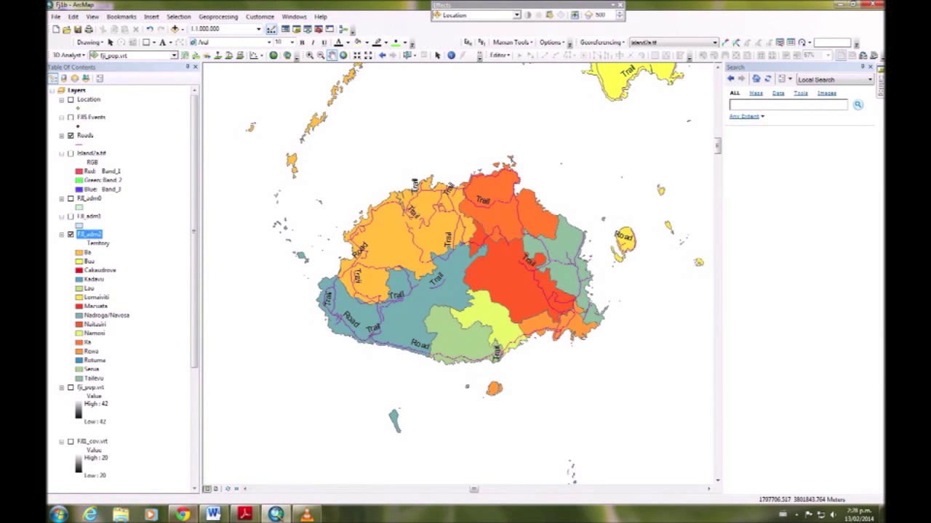
click(216, 489)
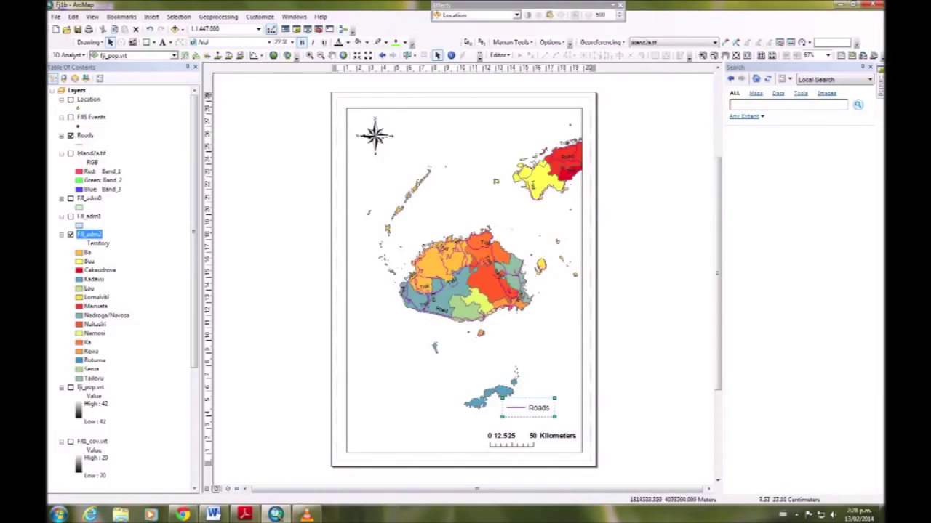
Move the Roads legend and the scale bar to the lower-left area of the map page
click(374, 136)
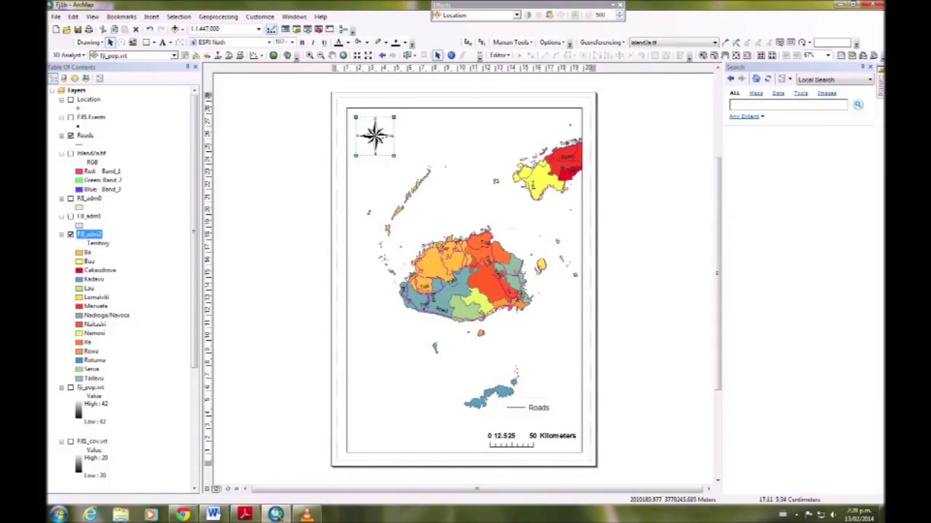
click(529, 408)
drag(529, 408, 391, 390)
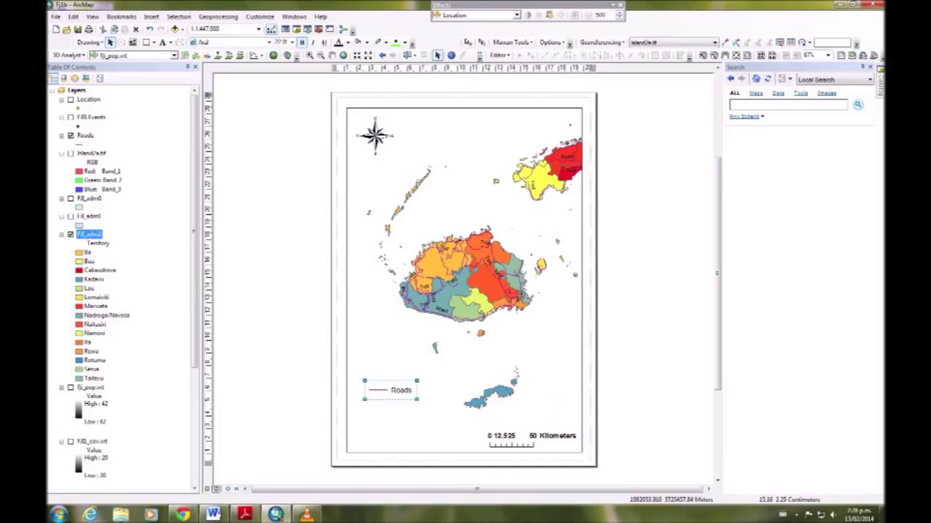
click(512, 438)
drag(511, 438, 373, 439)
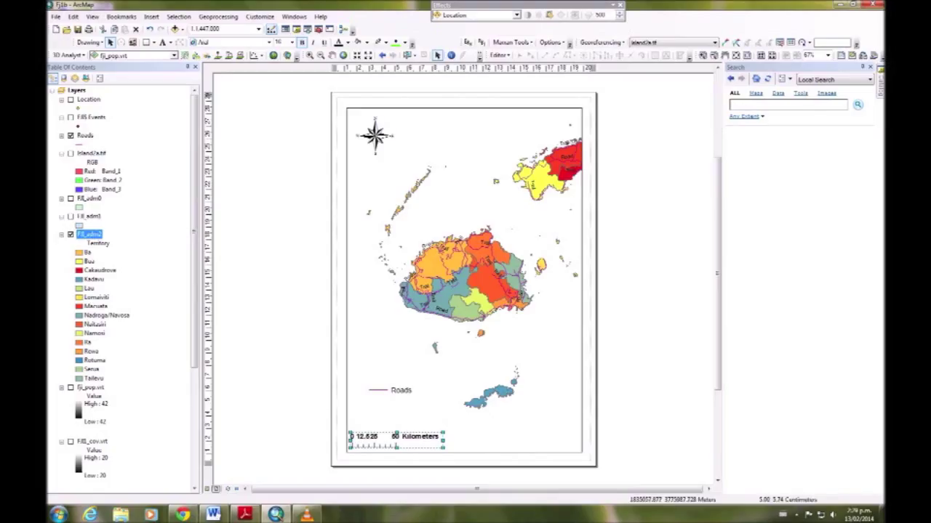
Open the Roads legend's properties, look through its item and layout settings, and return to the general settings
click(392, 391)
right_click(391, 391)
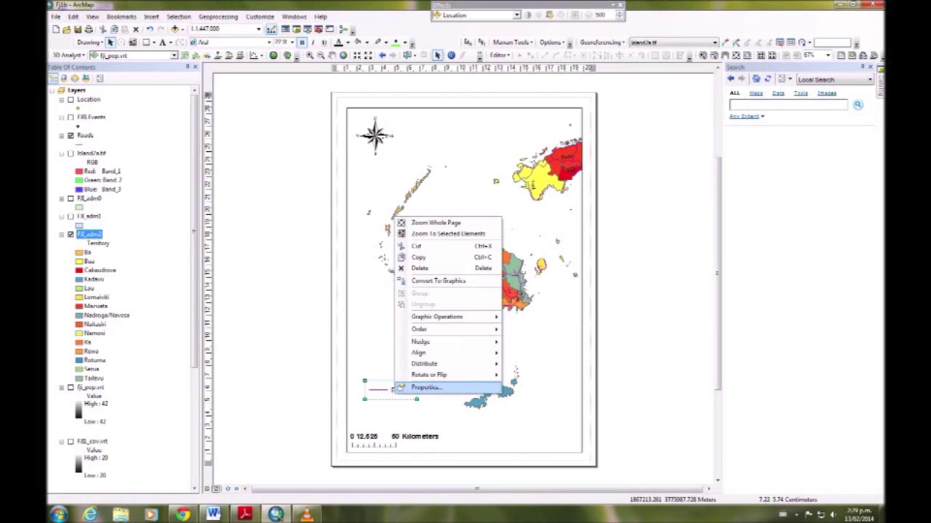
click(426, 386)
click(347, 143)
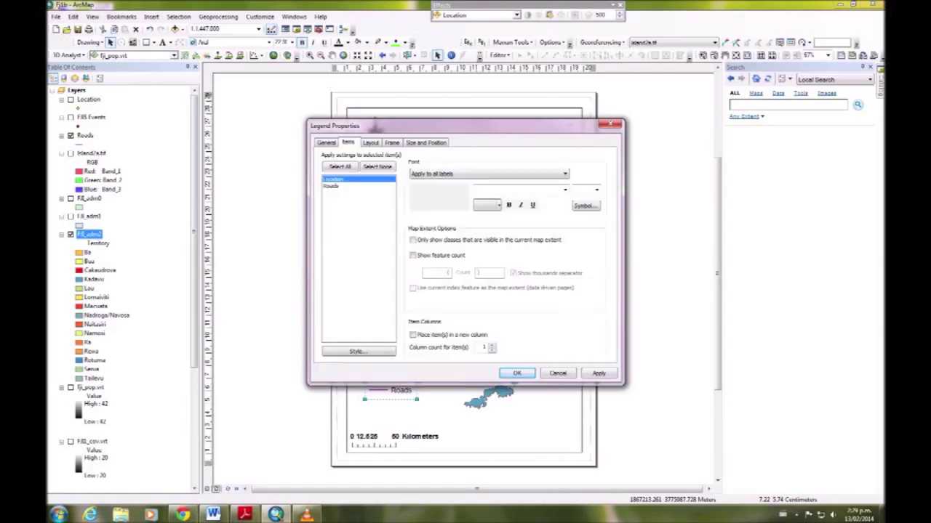
click(370, 143)
click(325, 143)
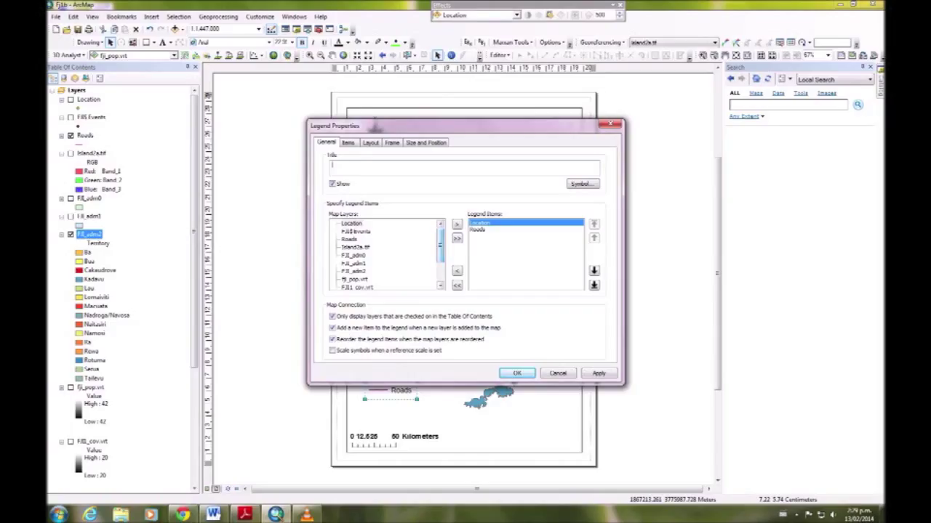
click(354, 271)
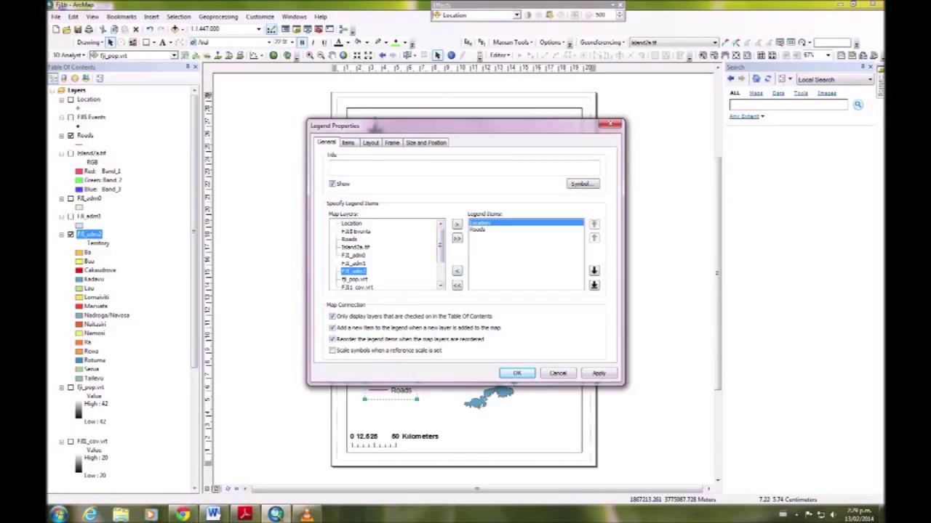
click(457, 239)
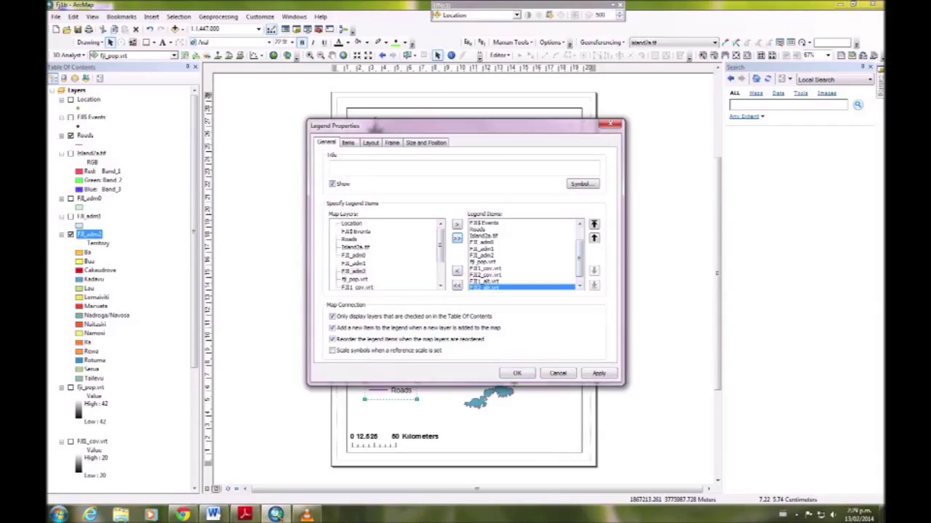
drag(580, 258, 580, 247)
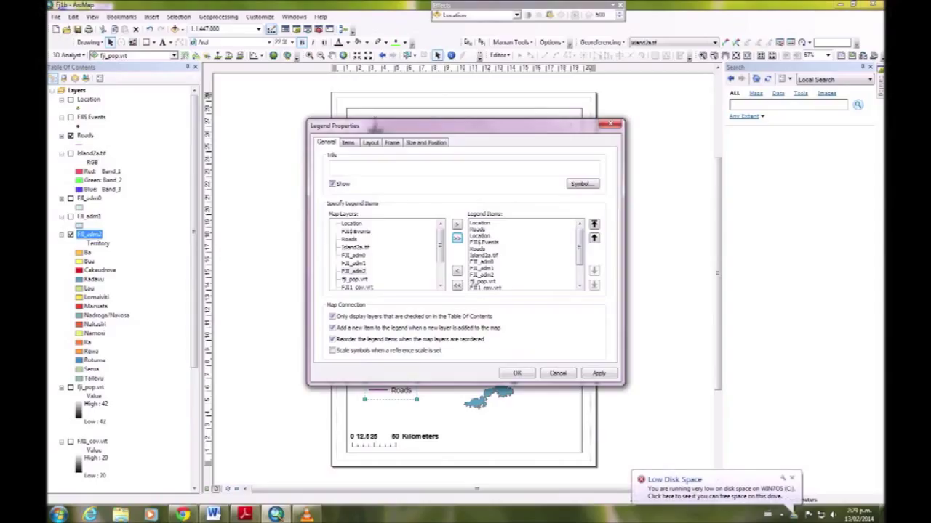
Clear the legend's item list, add only the Roads and FJI_adm2 layers, and apply the change
click(457, 285)
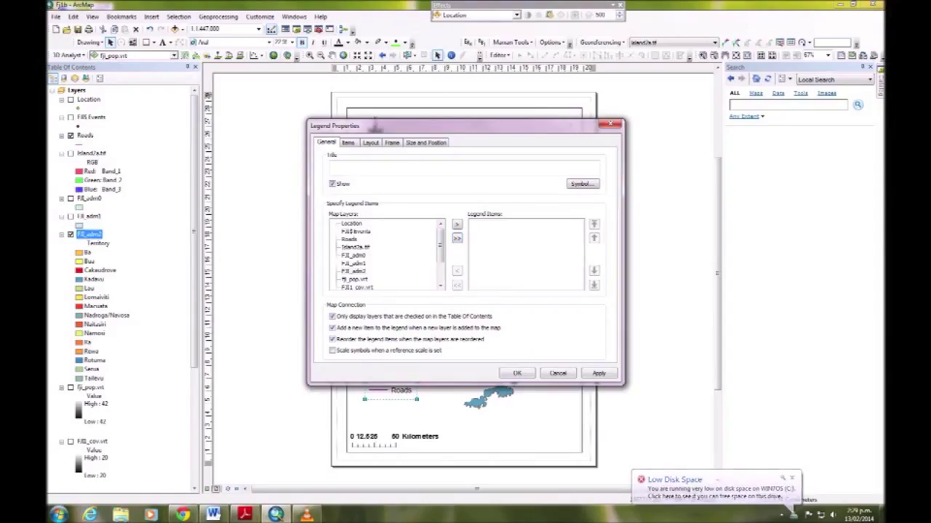
click(349, 239)
click(457, 224)
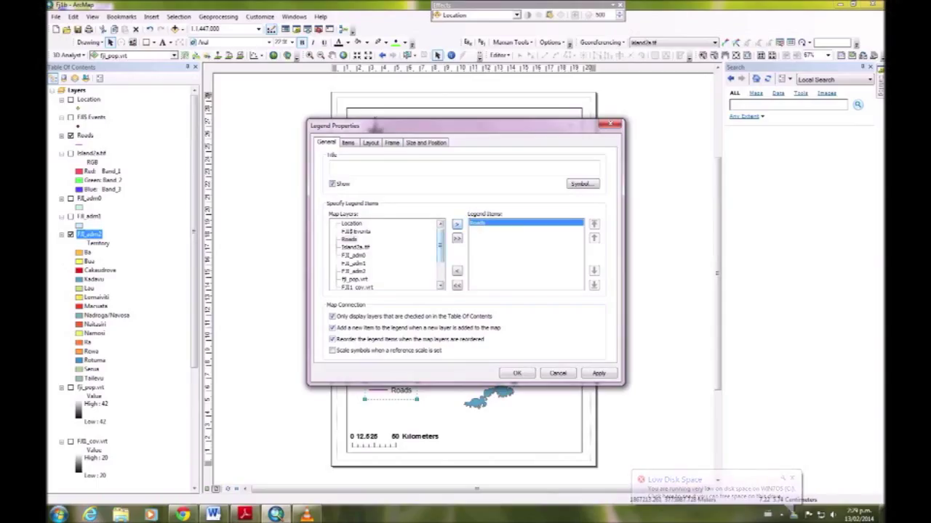
drag(439, 246, 440, 251)
click(354, 263)
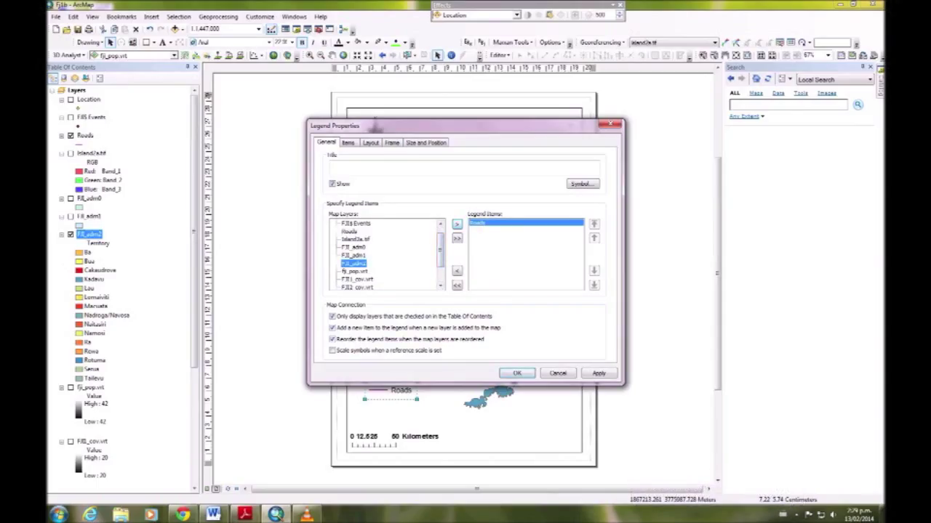
click(457, 224)
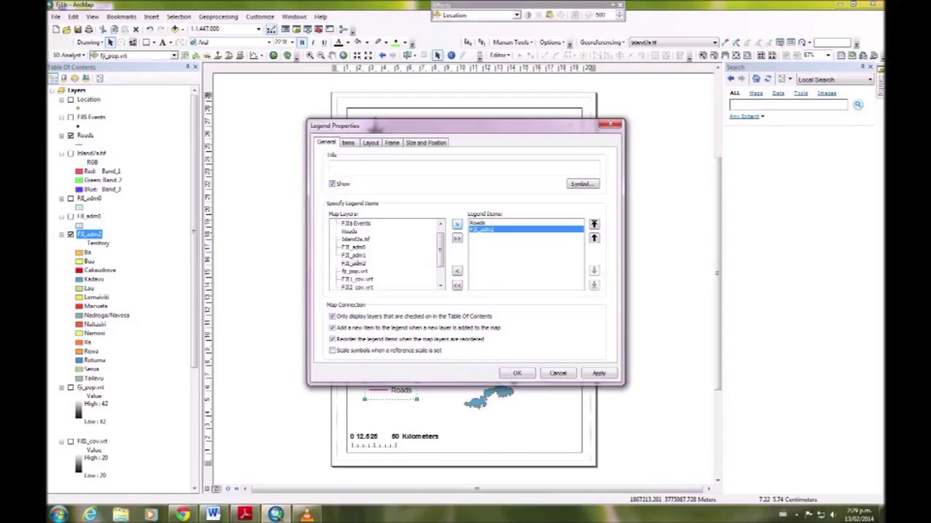
click(599, 373)
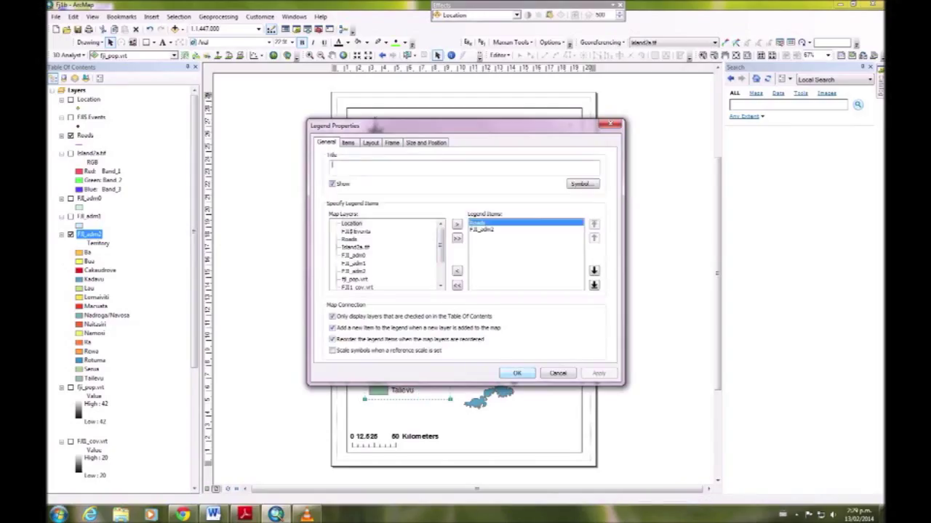
key(Return)
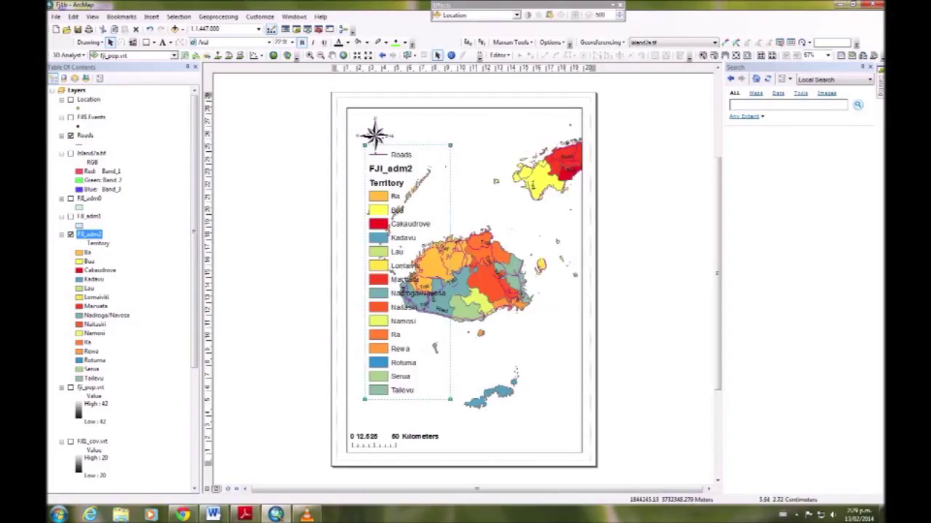
Move the scale bar to the lower-right corner of the map page and reselect the legend
drag(394, 439, 528, 440)
click(428, 366)
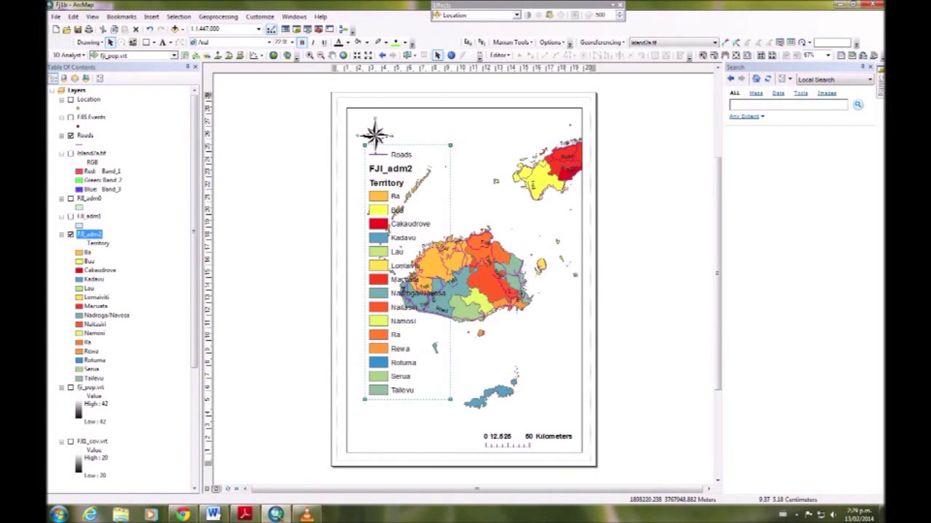
Shrink the legend and move it into the lower-left corner of the map page
drag(450, 399, 427, 325)
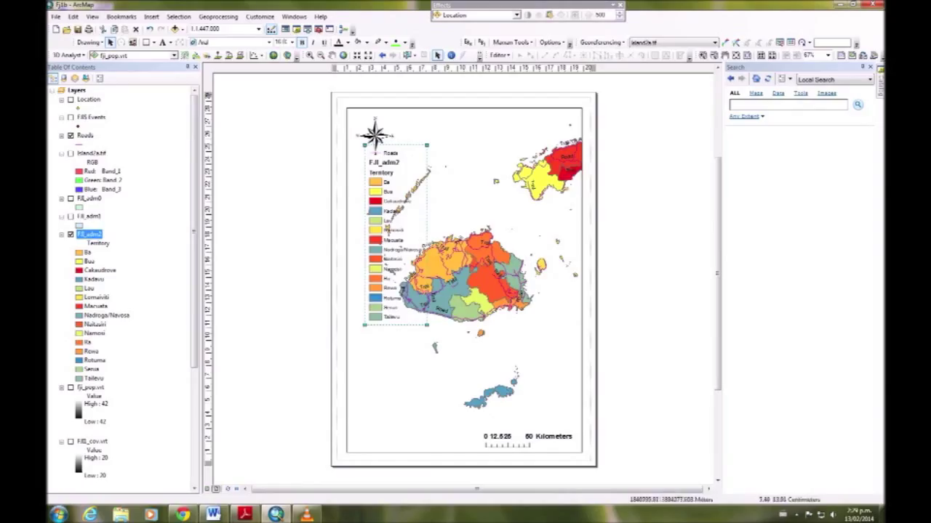
drag(398, 289, 385, 425)
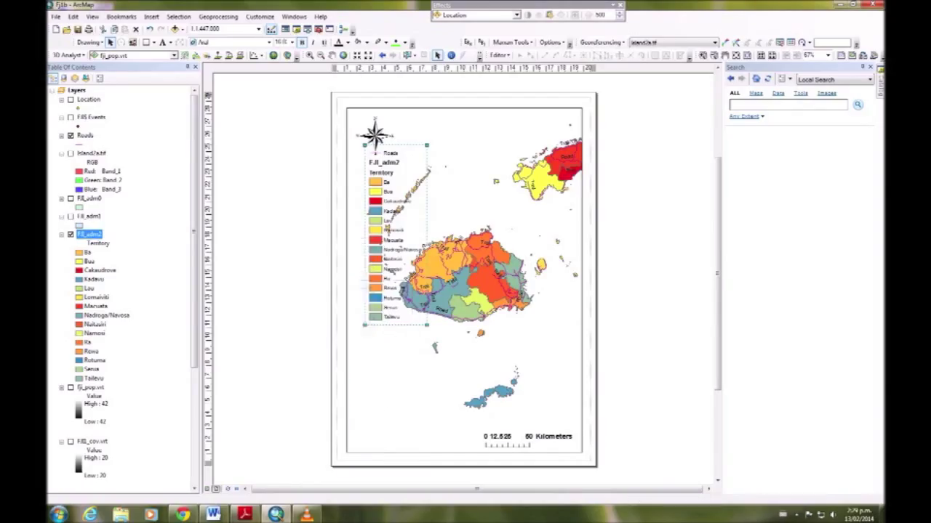
drag(390, 230, 377, 366)
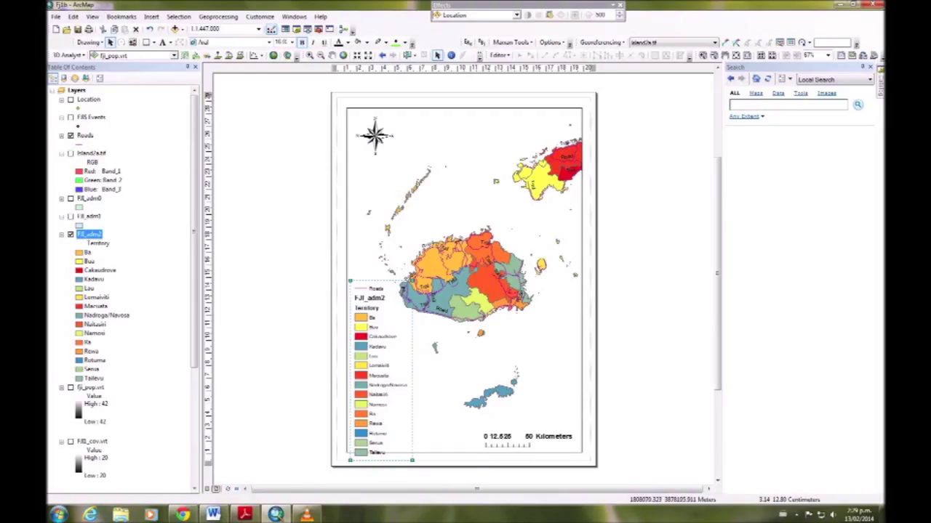
Turn off the legend's title, look through its remaining property settings, and accept the change
right_click(371, 306)
click(402, 476)
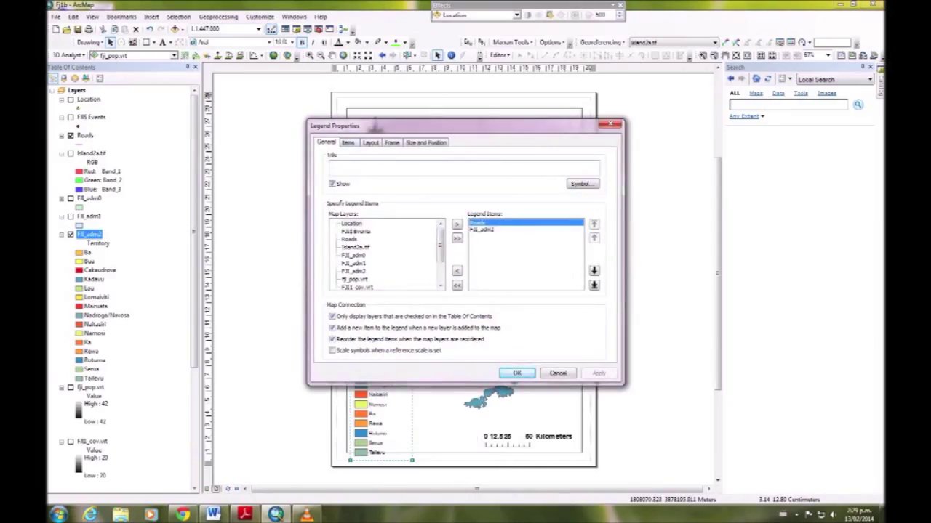
click(332, 184)
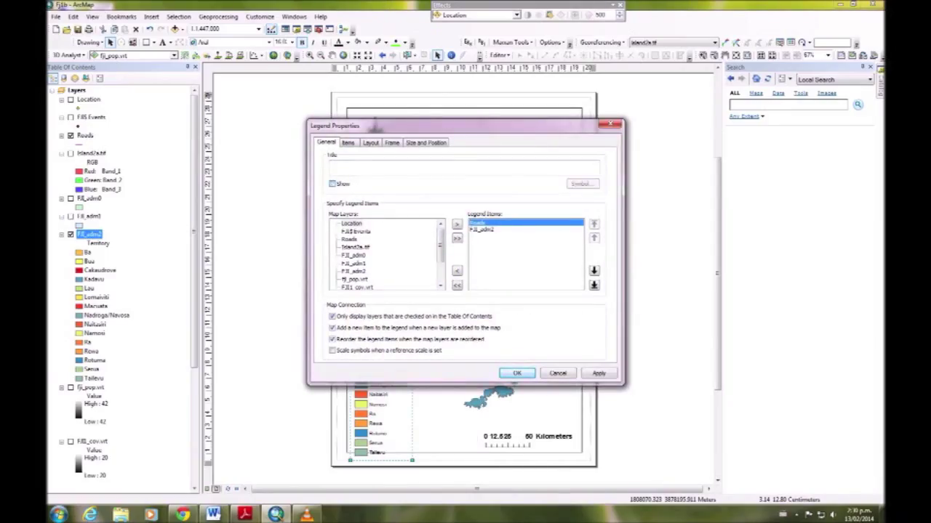
click(348, 142)
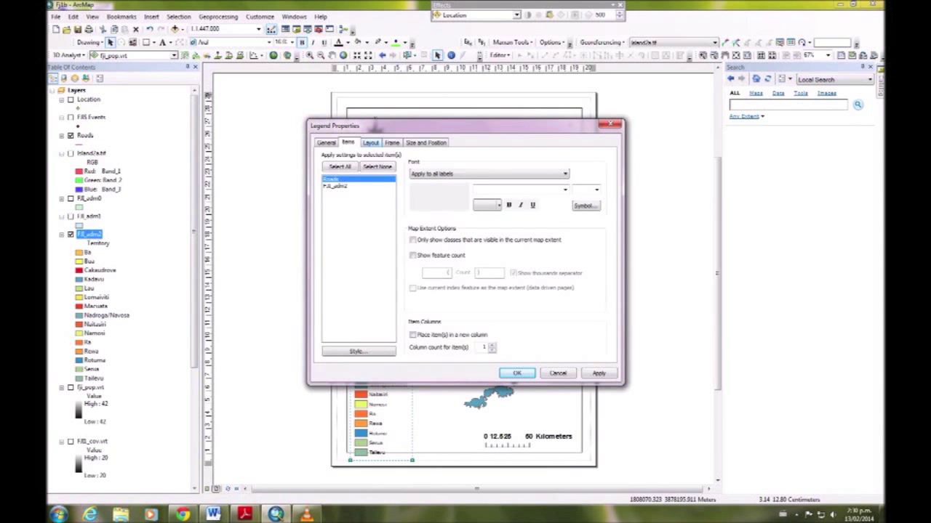
key(ctrl+Tab)
key(ctrl+Tab)
key(ctrl+Tab)
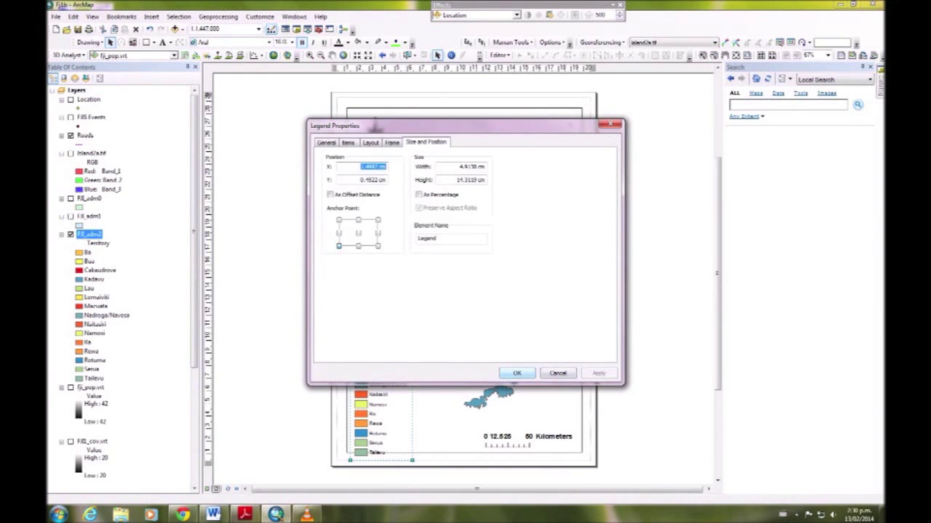
key(Return)
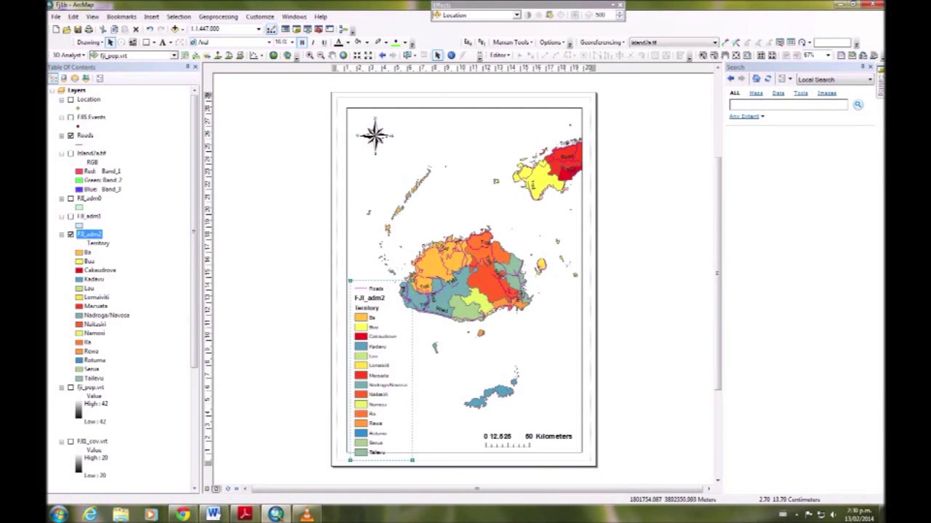
Clear the layer name of FJI_adm2 in its general properties and apply the change
double_click(90, 235)
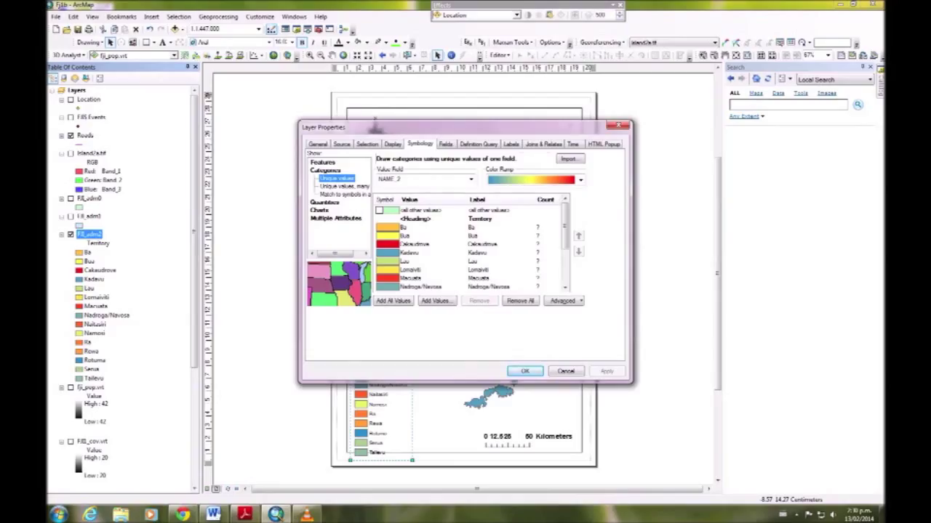
click(318, 144)
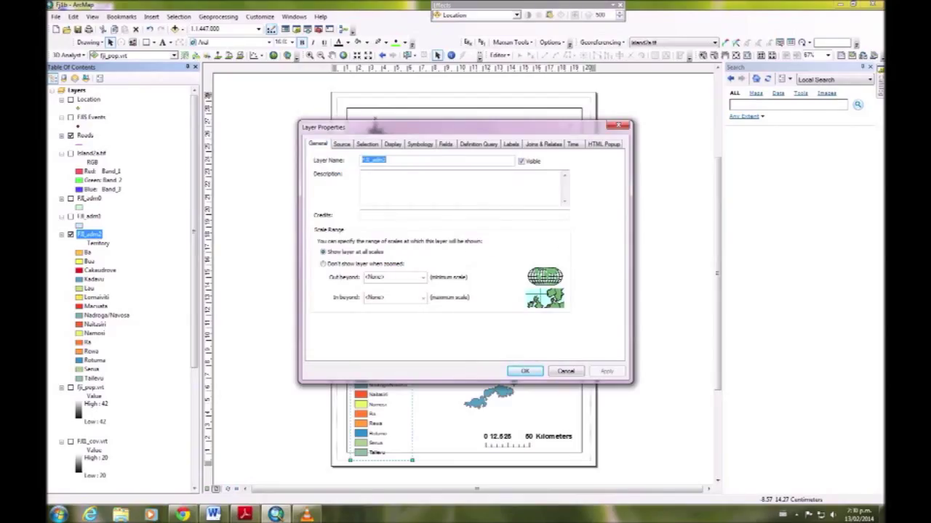
key(BackSpace)
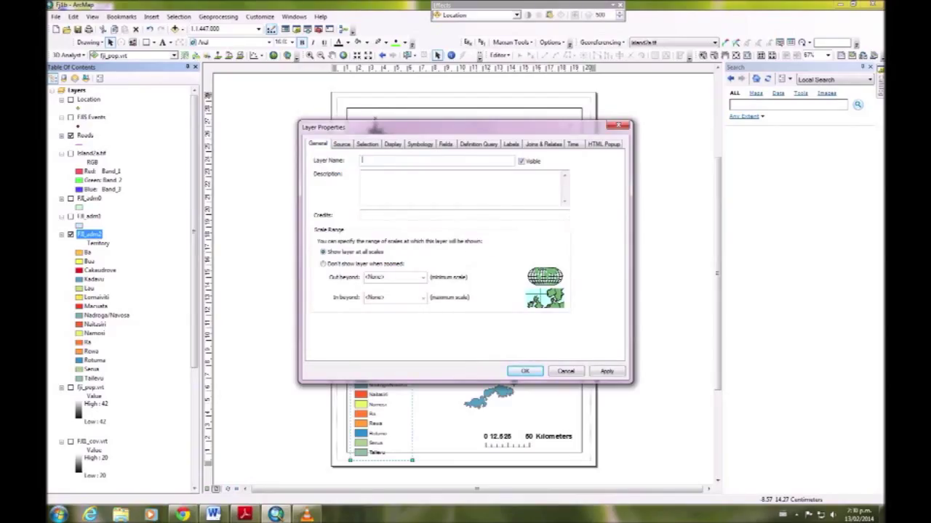
click(607, 371)
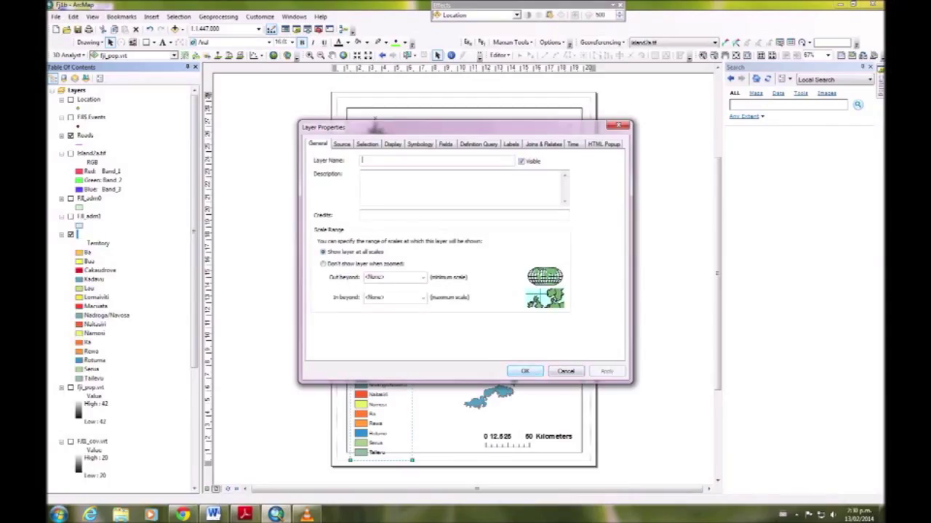
click(525, 371)
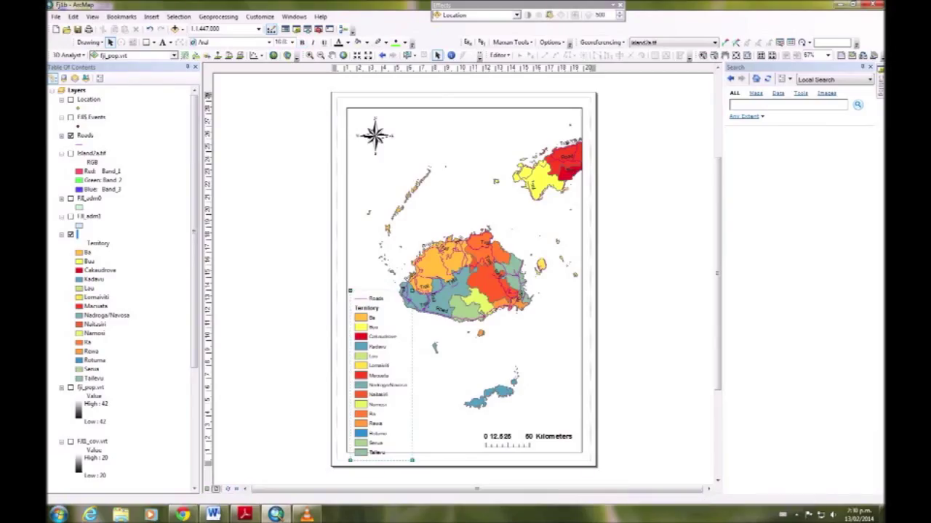
Move the legend up slightly to fit inside the map frame, and name the unnamed territory layer Admin
drag(378, 325, 376, 313)
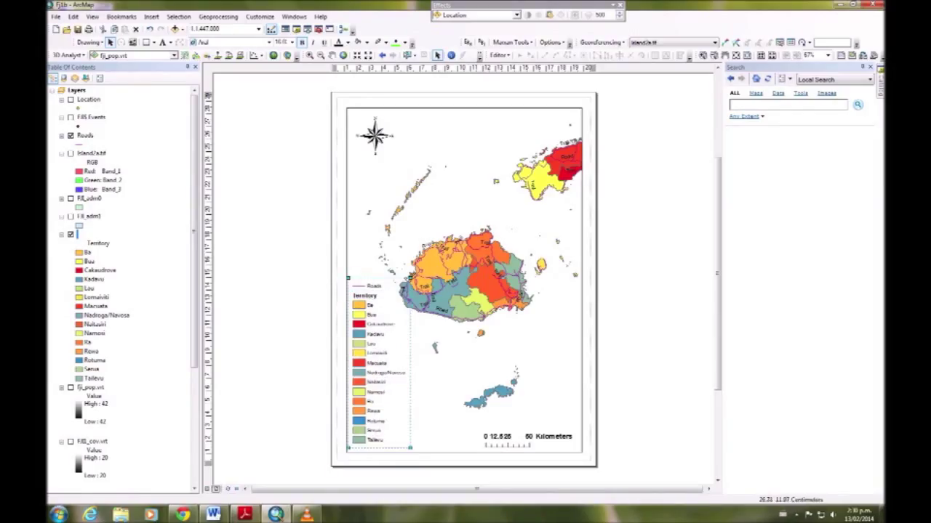
click(664, 318)
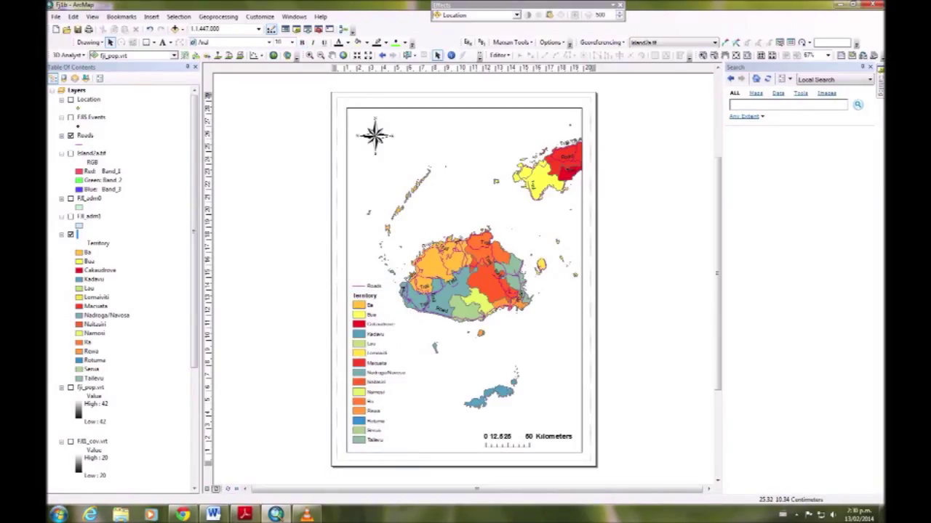
text(Admin)
key(Return)
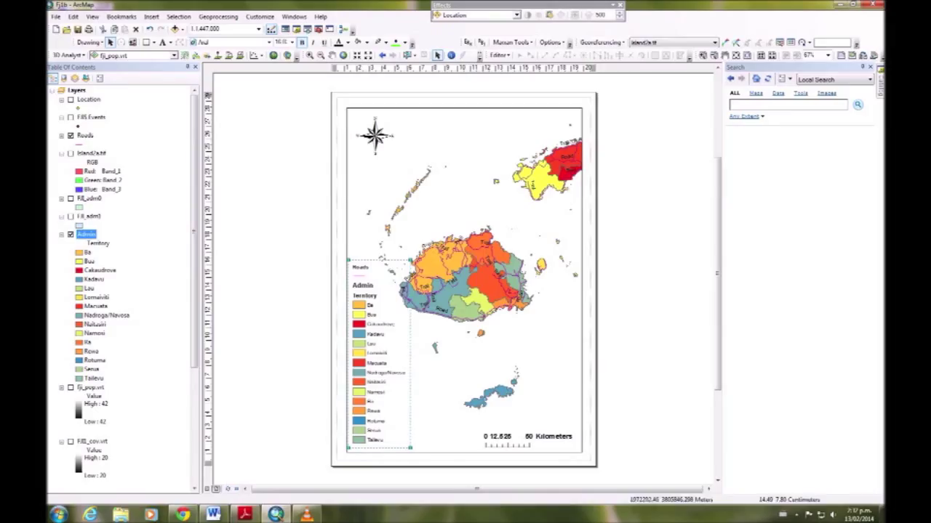
click(55, 16)
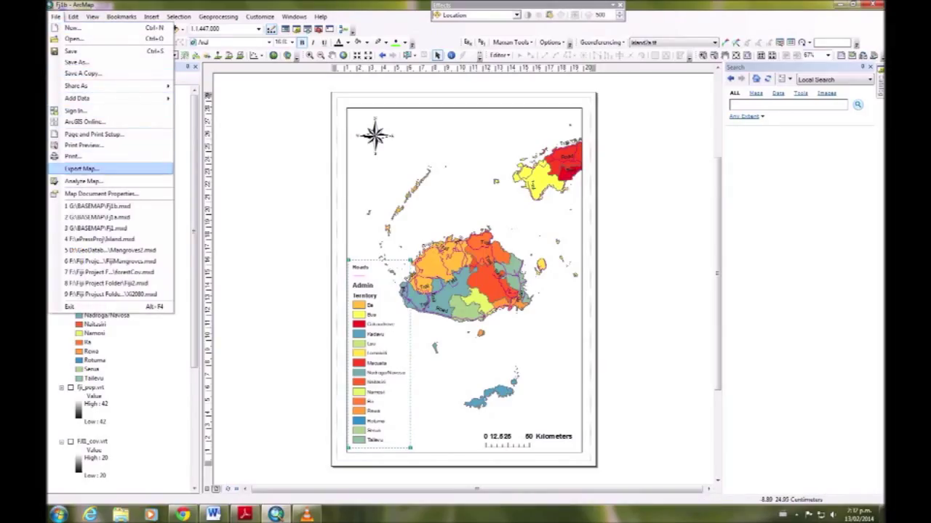
click(82, 169)
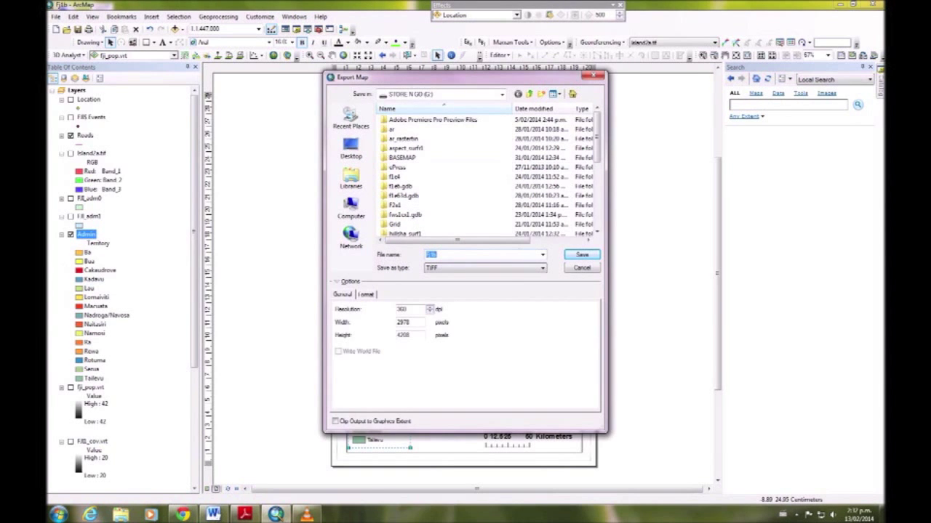
click(596, 75)
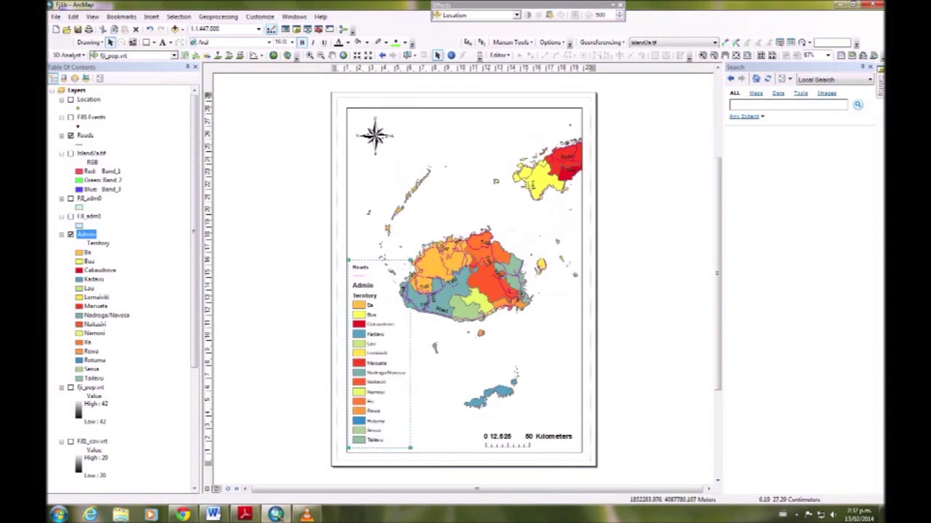
Save the map document under a new file name in the BASEMAP folder
click(55, 16)
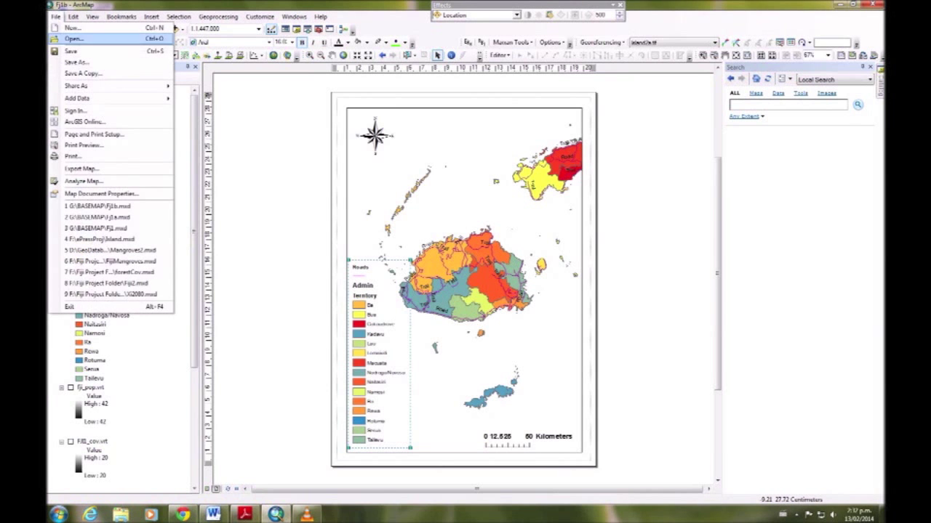
click(73, 63)
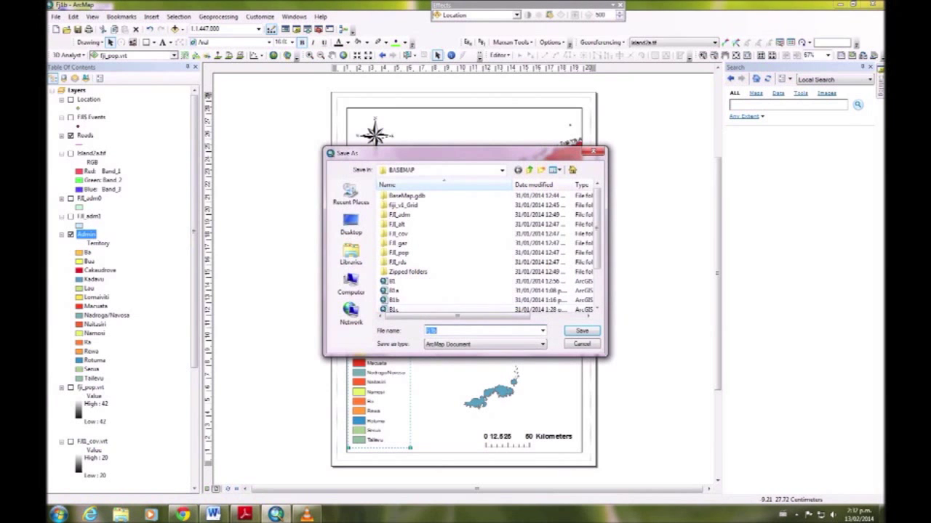
click(439, 331)
key(BackSpace)
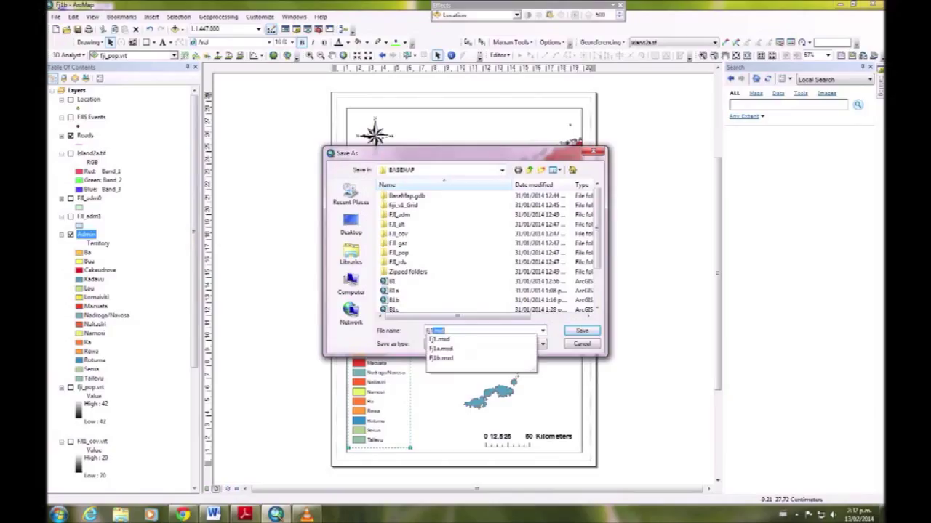